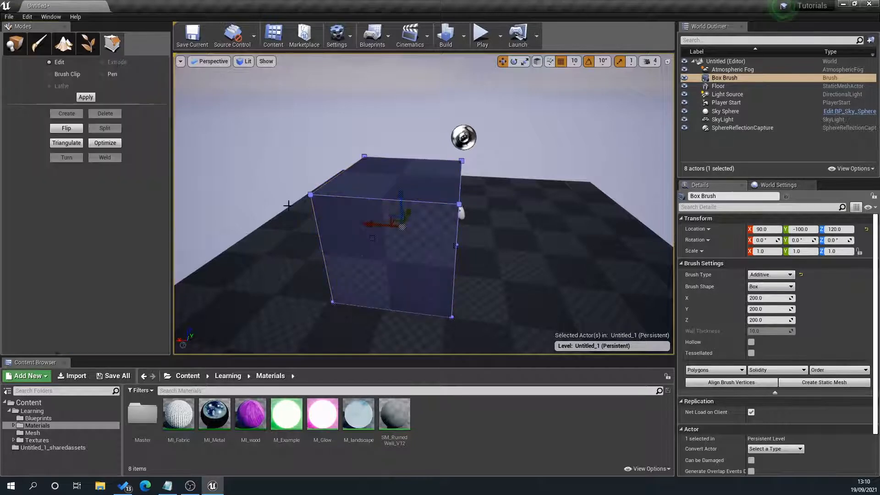
Switch to placement mode and back to Geometry Editing mode for the box brush
right_drag(430, 119, 429, 120)
key(a)
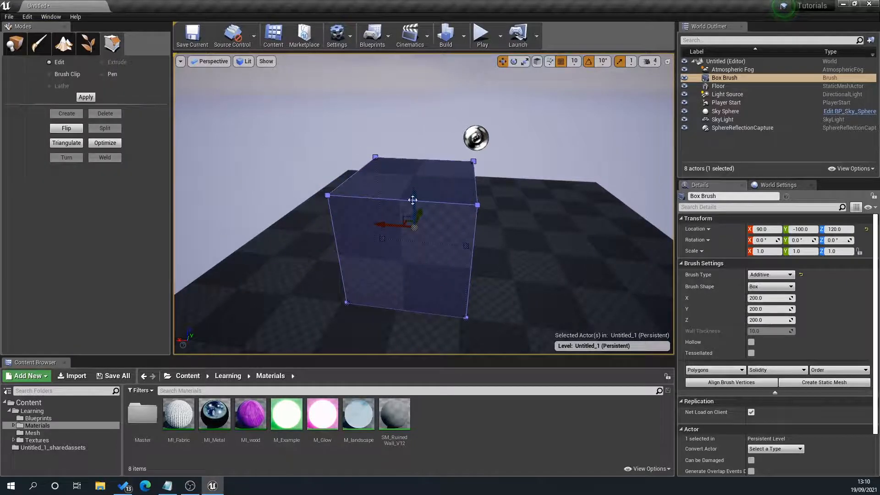
middle_drag(470, 152, 469, 152)
click(12, 47)
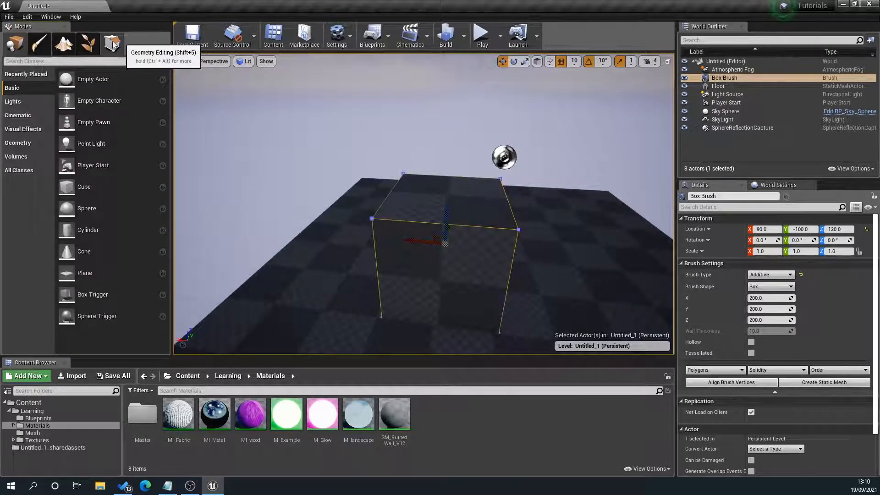
click(114, 45)
right_drag(418, 149, 376, 155)
right_drag(430, 192, 430, 193)
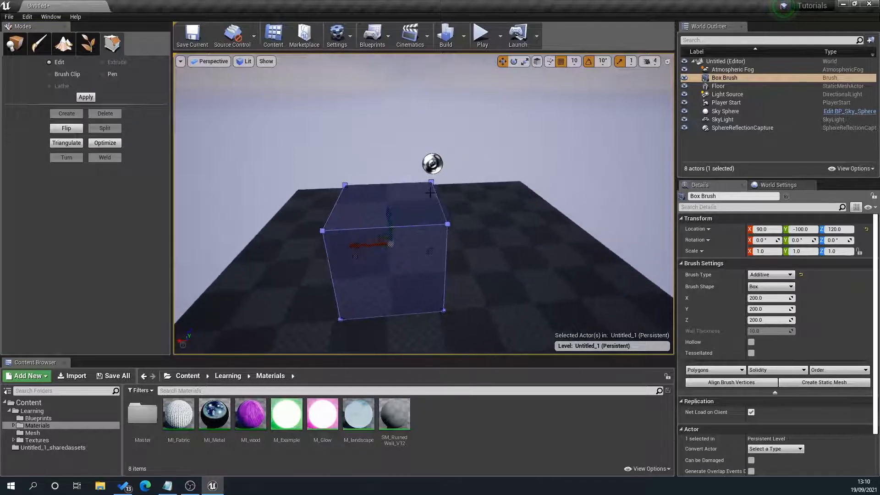
Select the top surface of the box brush, undoing the accidental selection of the sky sphere
click(408, 200)
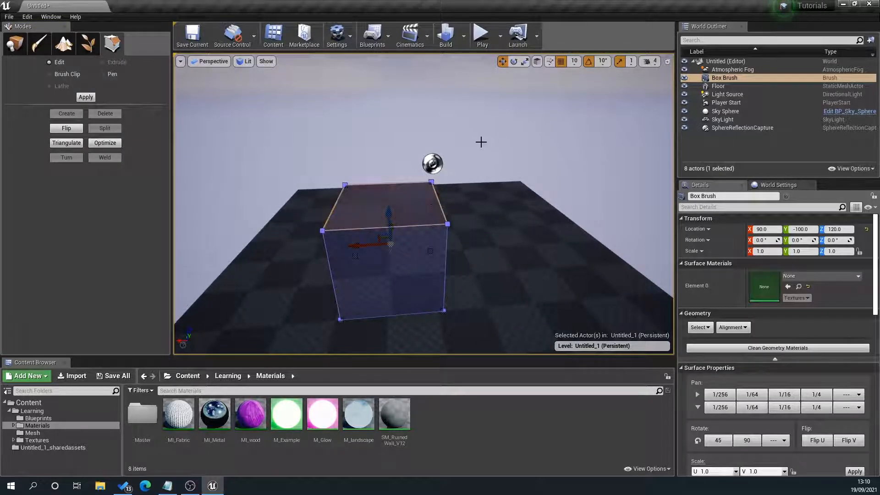
drag(516, 182, 508, 154)
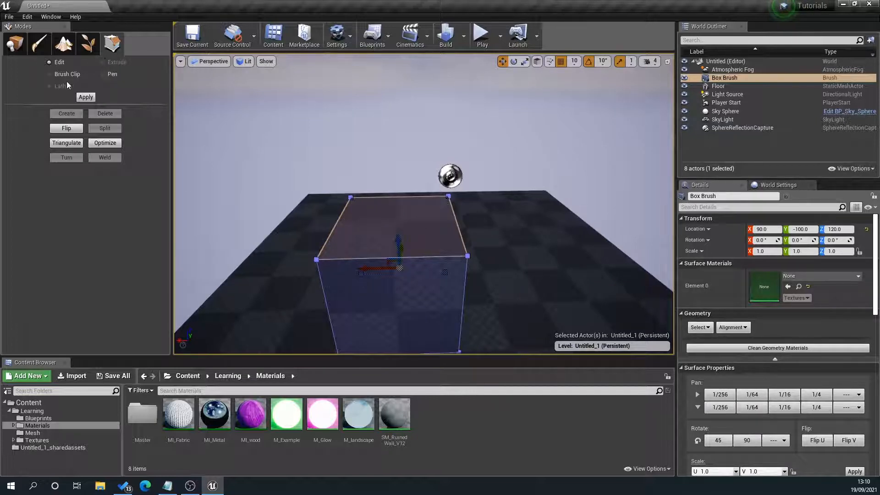
click(512, 172)
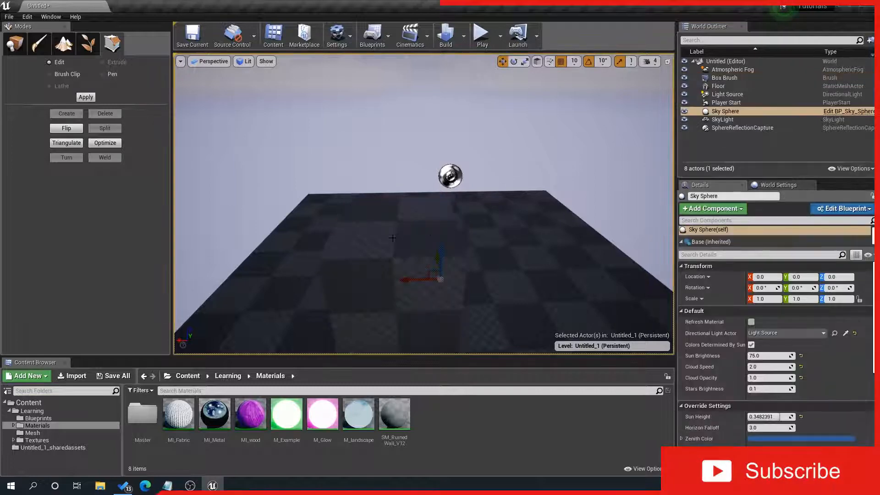
key(ctrl+z)
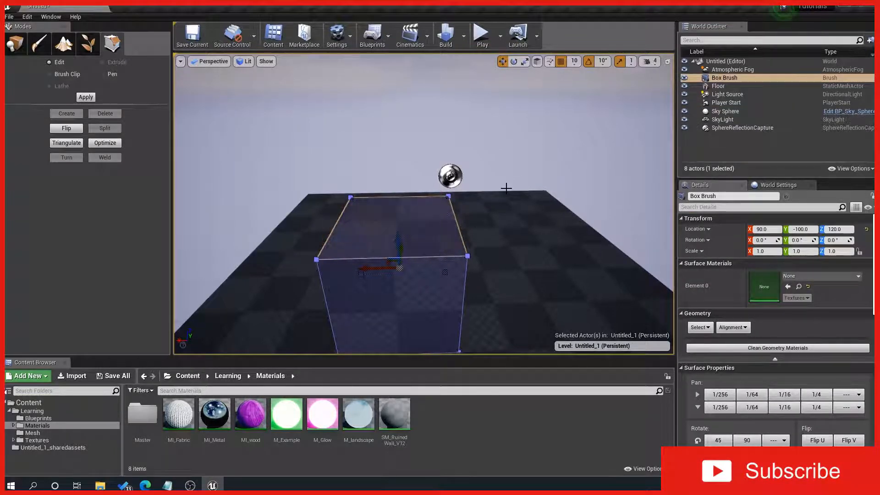
click(510, 141)
click(398, 227)
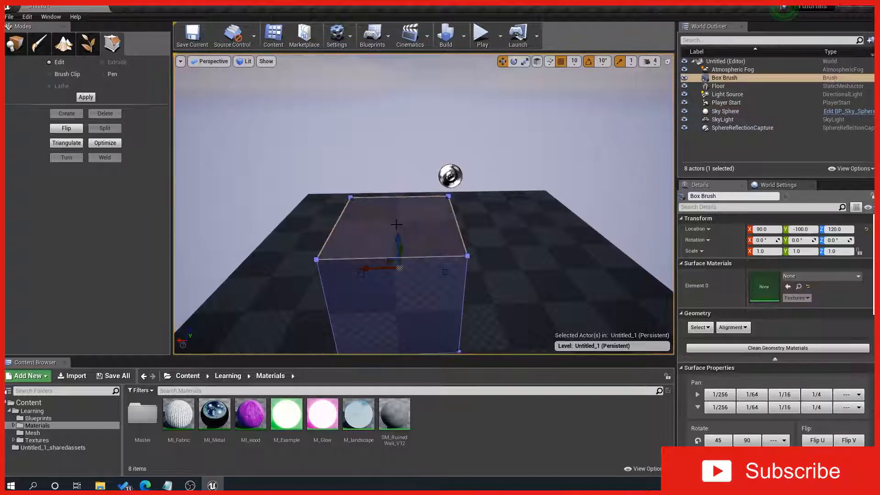
Alternate the selection between the box brush's front and top faces, ending with the front face
click(412, 299)
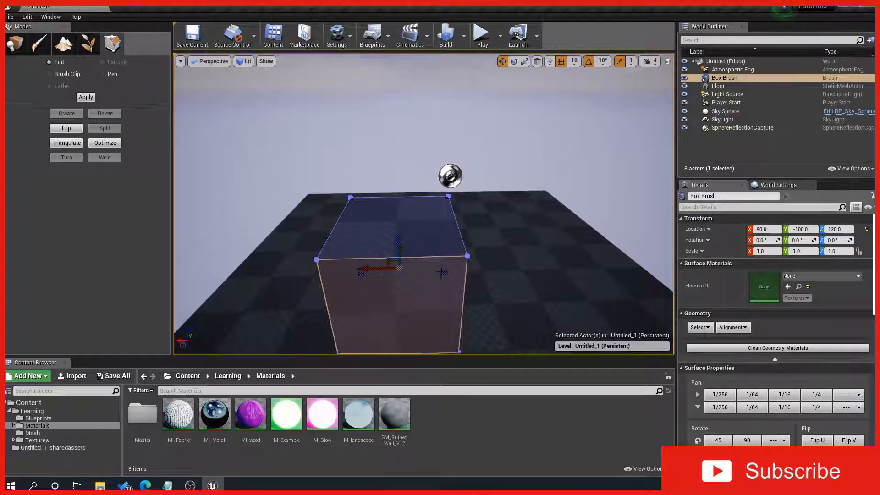
middle_drag(441, 272, 438, 301)
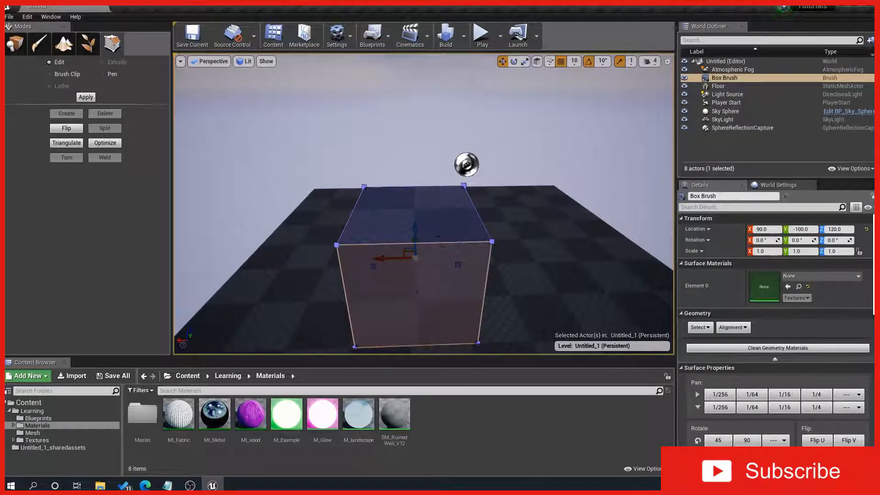
click(440, 231)
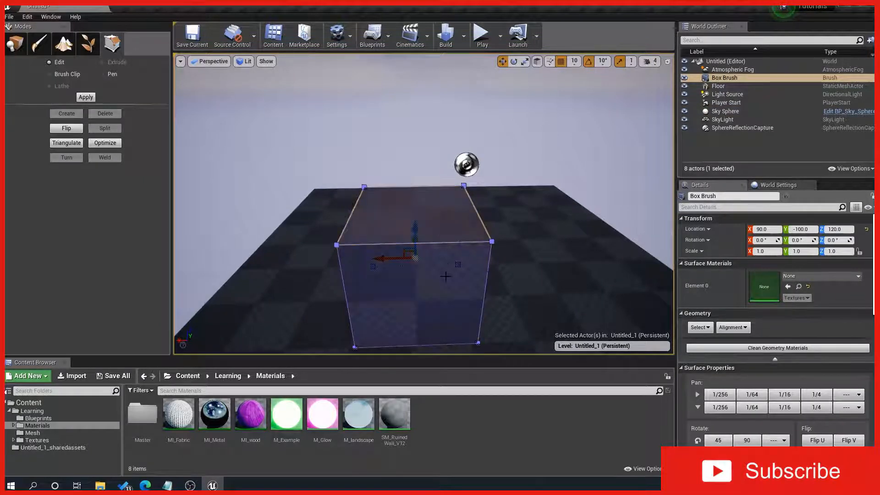
click(436, 301)
click(415, 213)
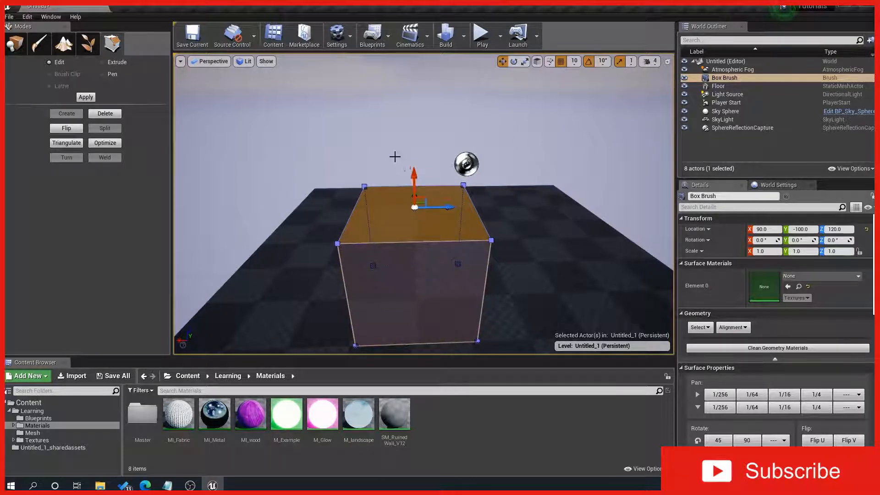
click(415, 293)
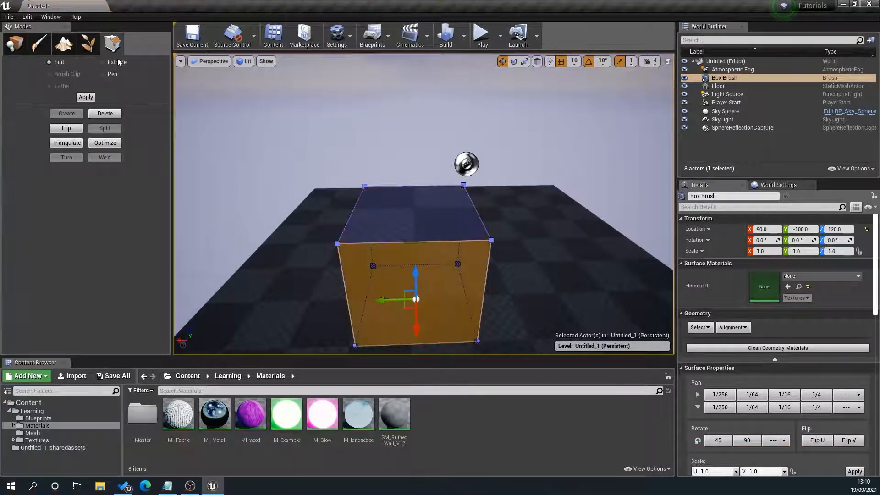
Select the box brush's side face and extrude it outward to form a second block beside the first
click(387, 214)
key(a)
right_drag(459, 231, 527, 236)
click(367, 246)
mouse_move(369, 246)
right_down()
mouse_move(356, 257)
mouse_move(385, 253)
right_up()
key(a)
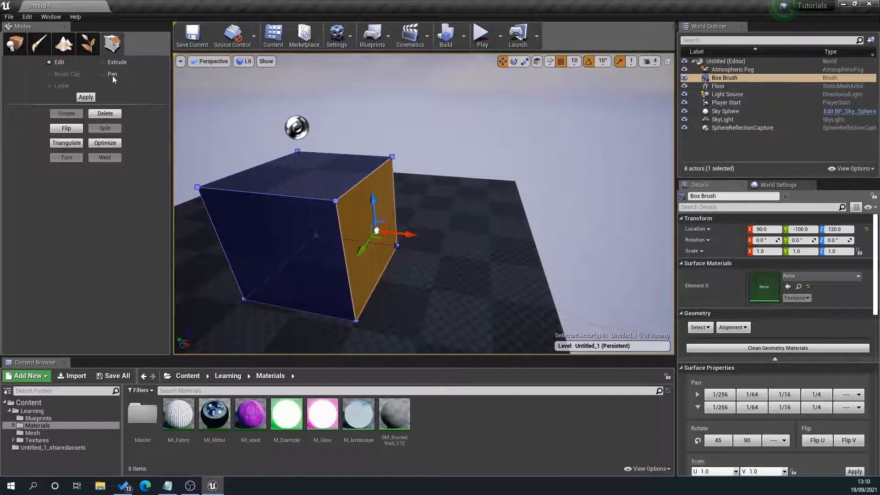
click(102, 63)
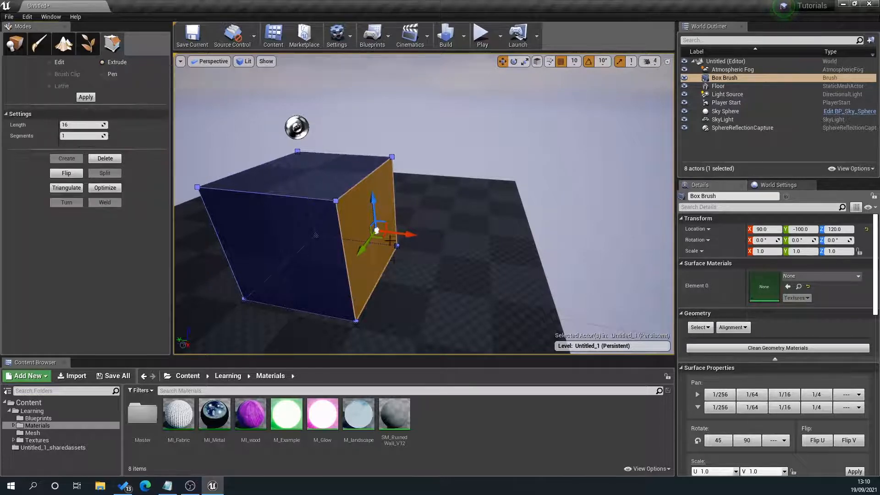
key(a)
right_drag(388, 237, 424, 236)
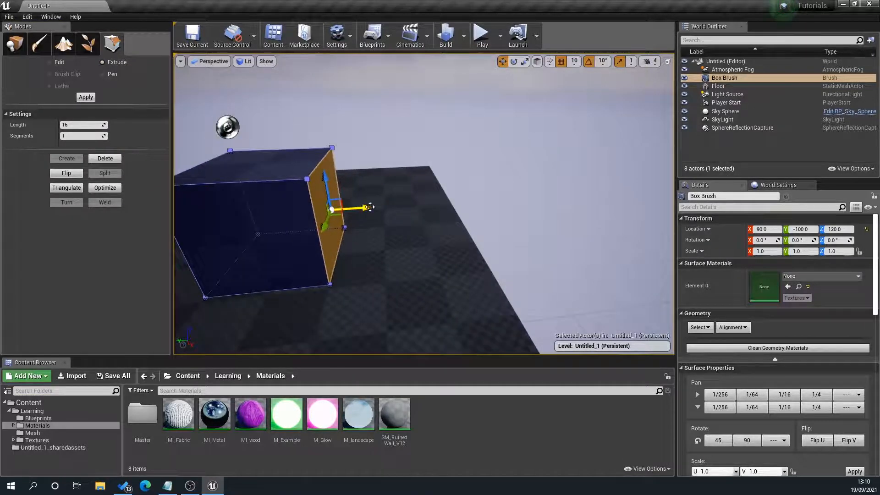
drag(362, 209, 456, 202)
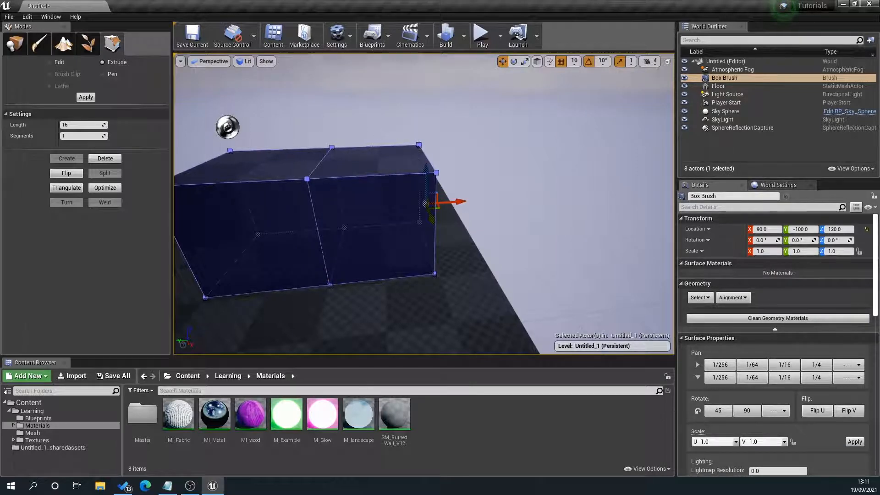
mouse_move(389, 166)
middle_down()
mouse_move(353, 162)
mouse_move(316, 133)
middle_up()
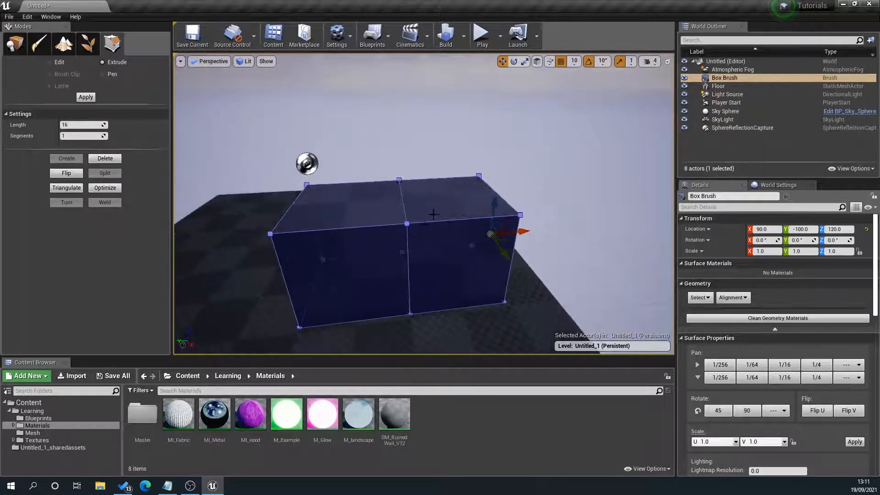
Extrude the second block's top face upward and the raised block's side face outward as an overhang
click(510, 191)
drag(456, 174, 451, 95)
right_drag(451, 95, 463, 156)
click(442, 154)
drag(483, 156, 528, 165)
Extrude the overhanging block's top face upward and the side face of the new top block outward
click(478, 126)
drag(477, 87, 477, 45)
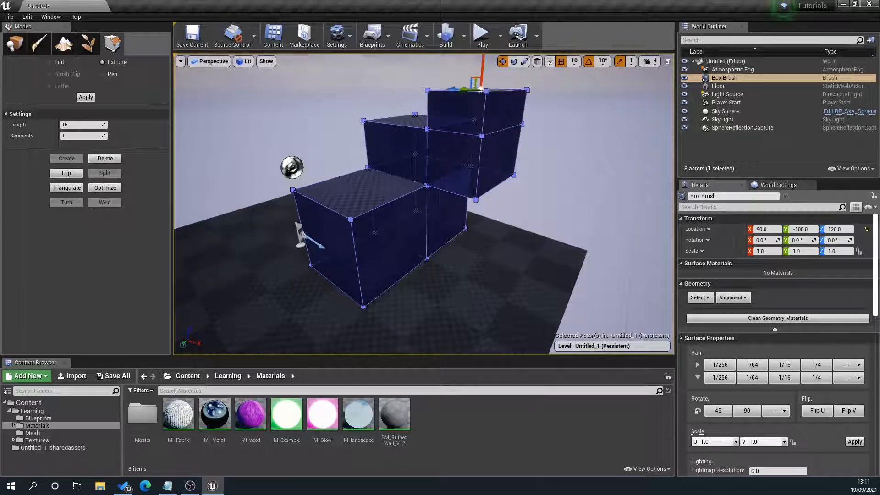
click(517, 111)
drag(544, 112, 583, 120)
mouse_move(578, 188)
right_down()
mouse_move(438, 275)
mouse_move(491, 285)
mouse_move(418, 285)
mouse_move(395, 268)
right_up()
Return to the Edit tool and move the second-level block's top corner vertex inward along the Y axis
click(51, 66)
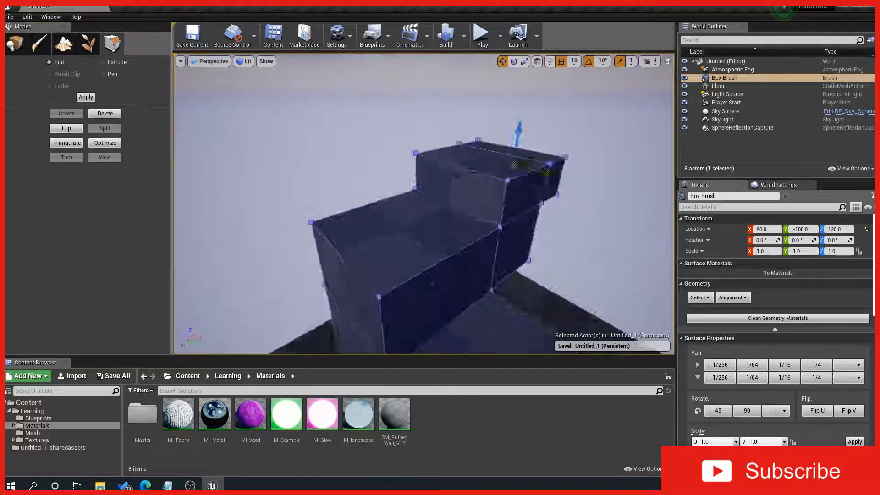
key(f)
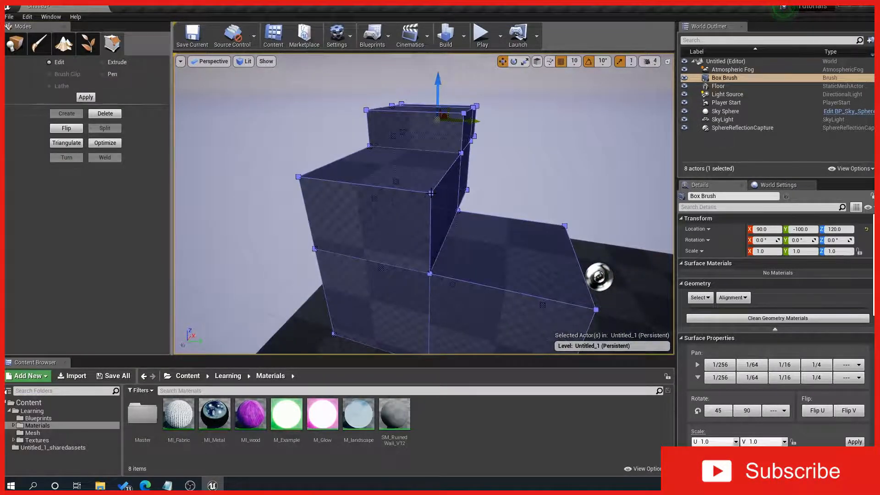
click(431, 193)
right_drag(431, 193, 389, 228)
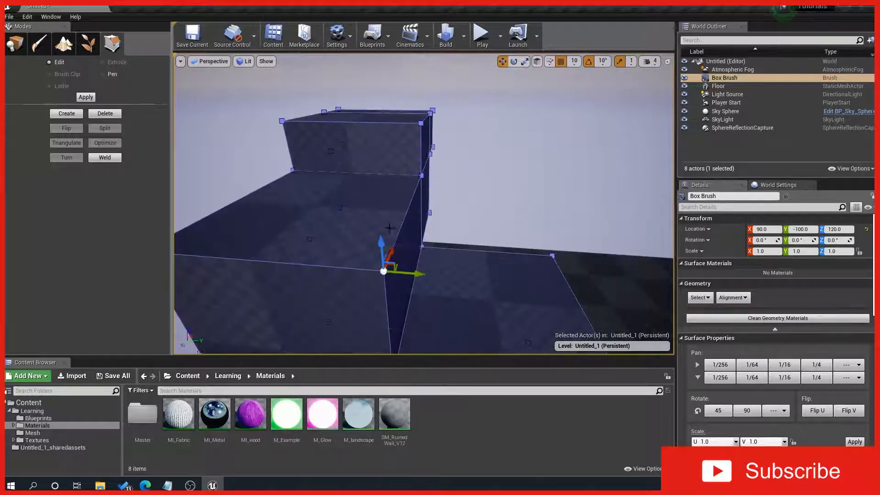
drag(389, 228, 481, 170)
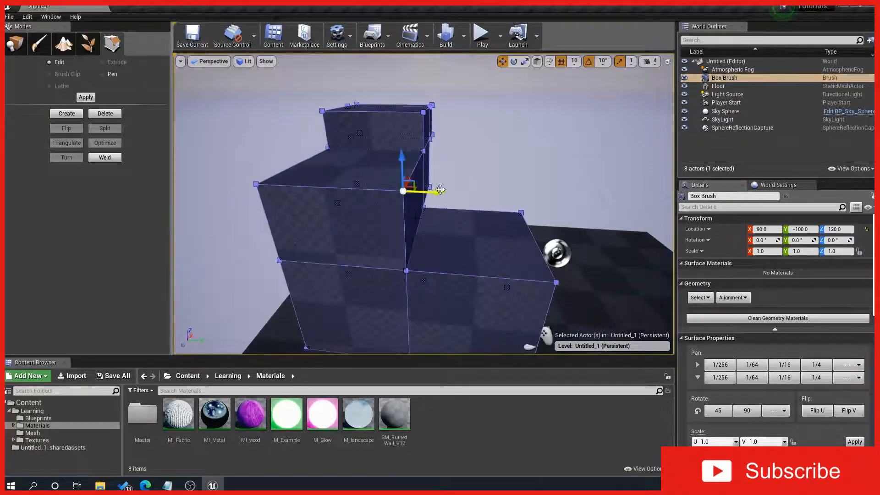
drag(440, 190, 406, 189)
middle_drag(406, 189, 453, 200)
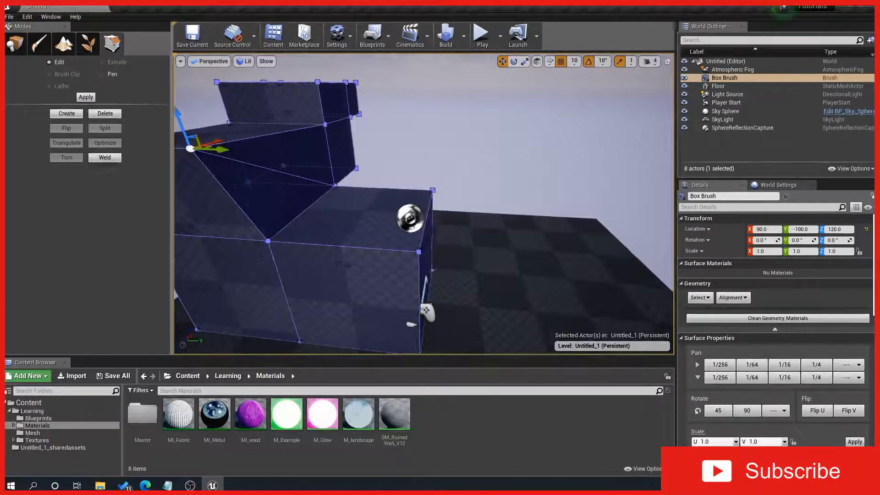
Move the first block's two outer top corner vertices inward to slant its end
click(430, 271)
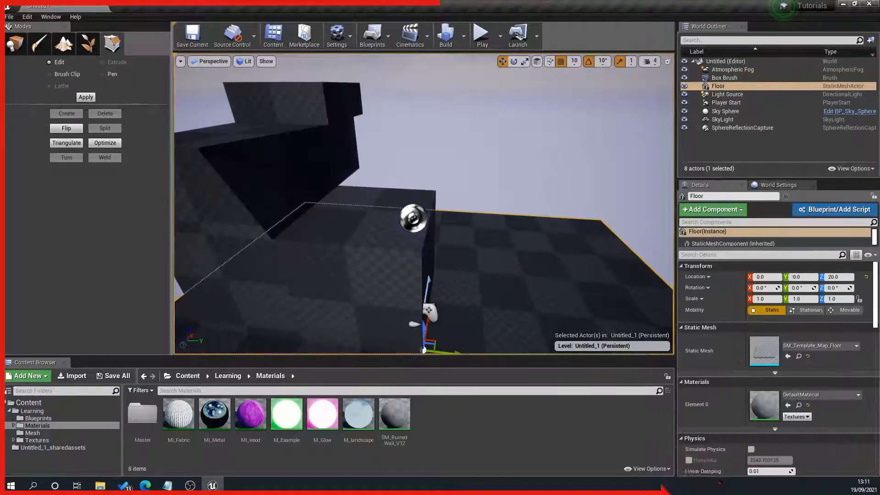
click(422, 252)
drag(448, 253, 398, 251)
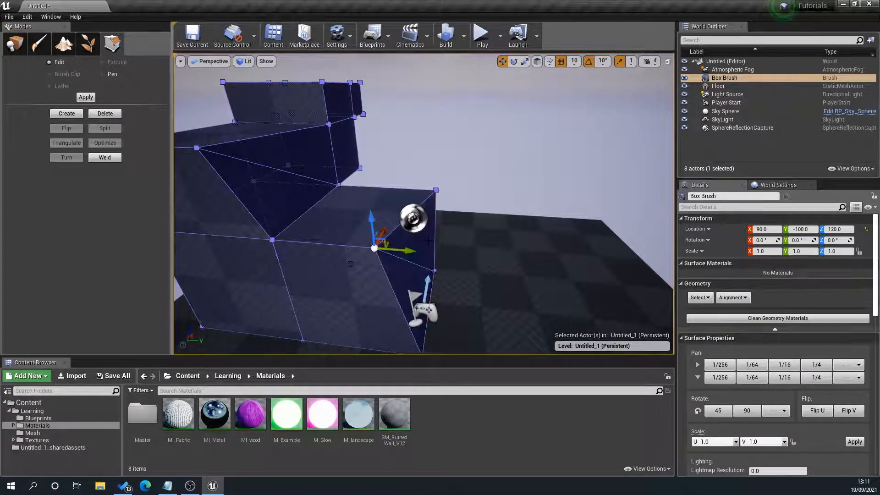
right_drag(398, 251, 293, 254)
click(456, 196)
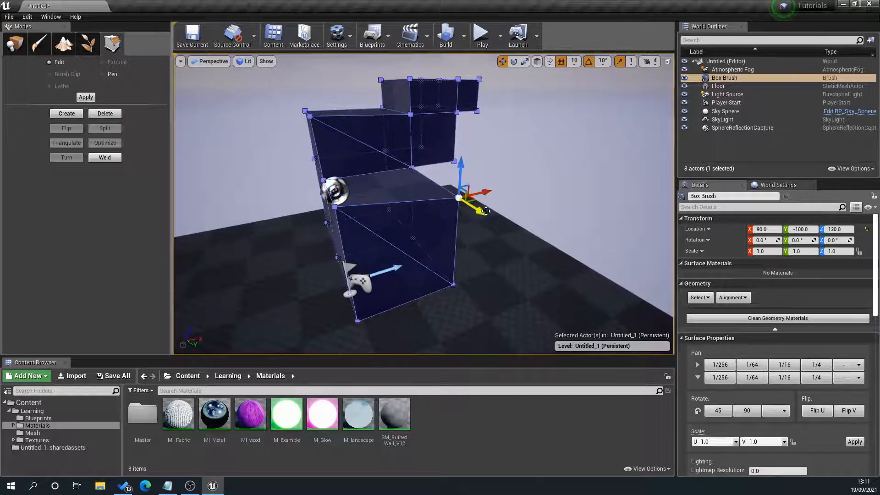
drag(485, 192, 433, 201)
mouse_move(495, 215)
right_down()
mouse_move(430, 212)
mouse_move(491, 214)
right_up()
Raise the lower corner vertex of the overhanging block along the Z axis to slope its underside
click(440, 249)
right_drag(462, 267, 489, 275)
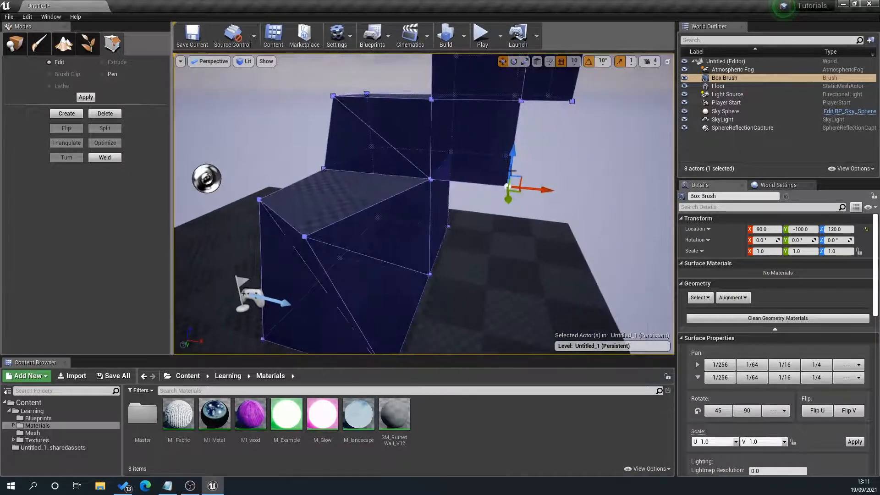
drag(514, 155, 514, 130)
right_drag(499, 189, 545, 176)
right_drag(493, 234, 440, 231)
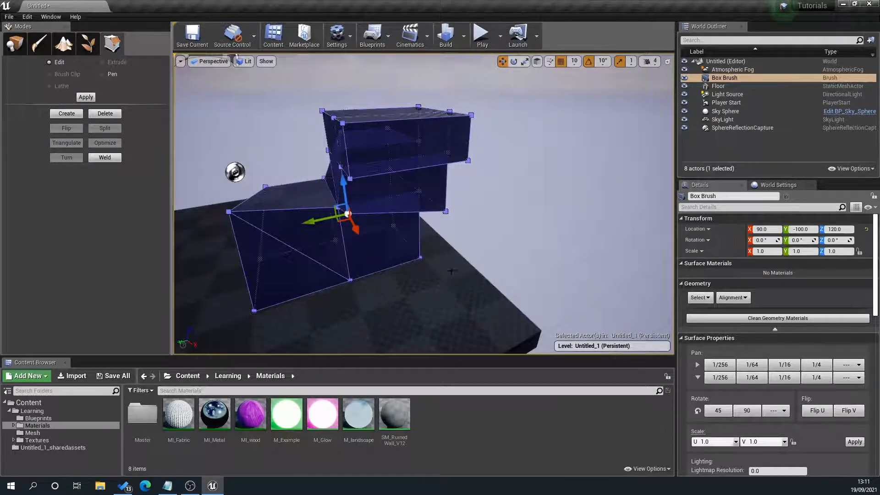
right_drag(493, 234, 426, 231)
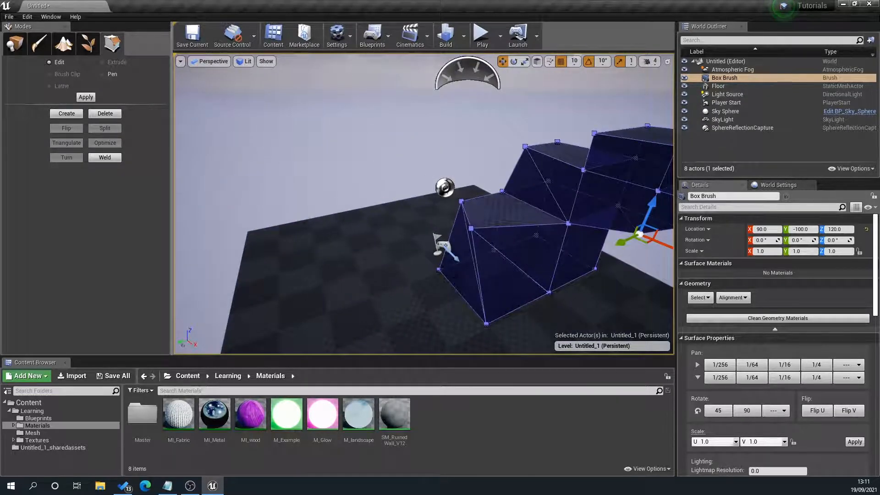
mouse_move(426, 232)
right_down()
mouse_move(536, 223)
mouse_move(485, 229)
mouse_move(509, 227)
right_up()
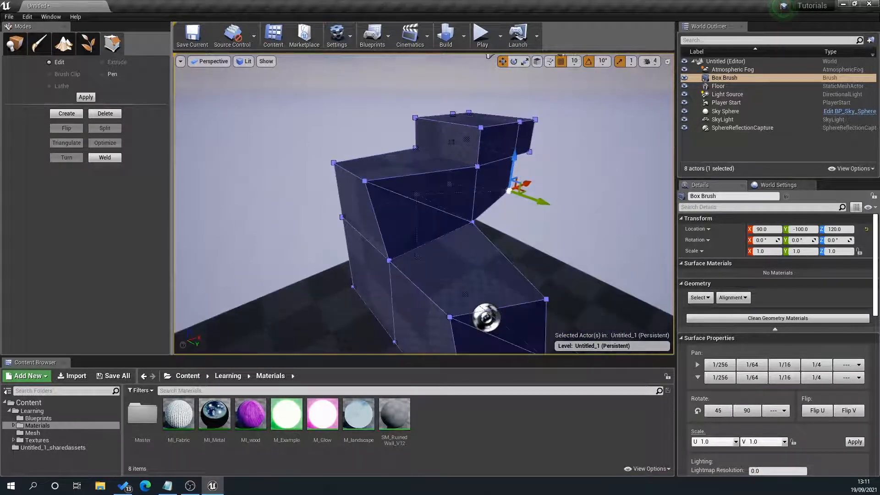
Extrude the topmost block's side face outward and the resulting block's top face upward
click(498, 144)
right_drag(498, 144, 522, 145)
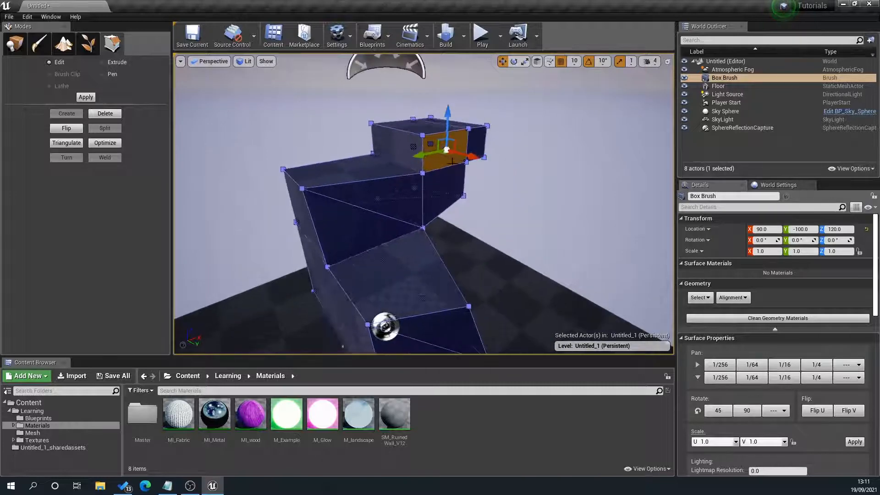
click(104, 62)
right_drag(474, 178, 467, 175)
drag(479, 160, 512, 170)
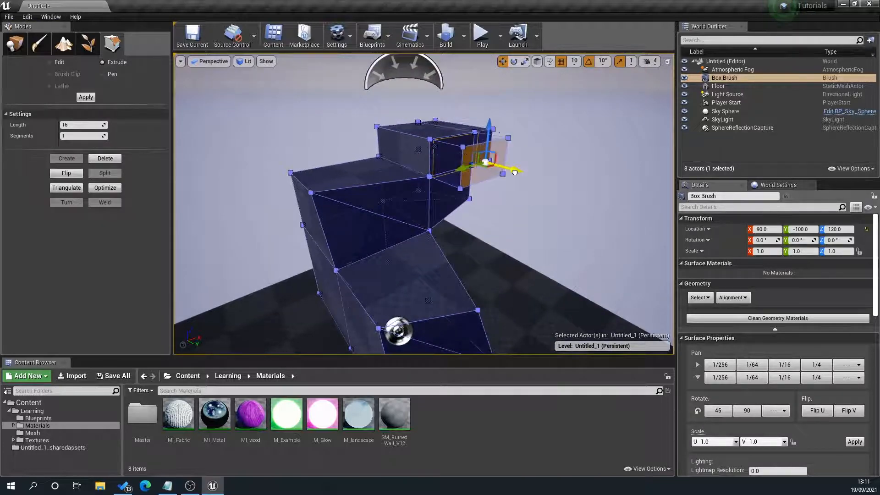
mouse_move(513, 169)
right_down()
mouse_move(495, 176)
mouse_move(522, 181)
right_up()
click(438, 200)
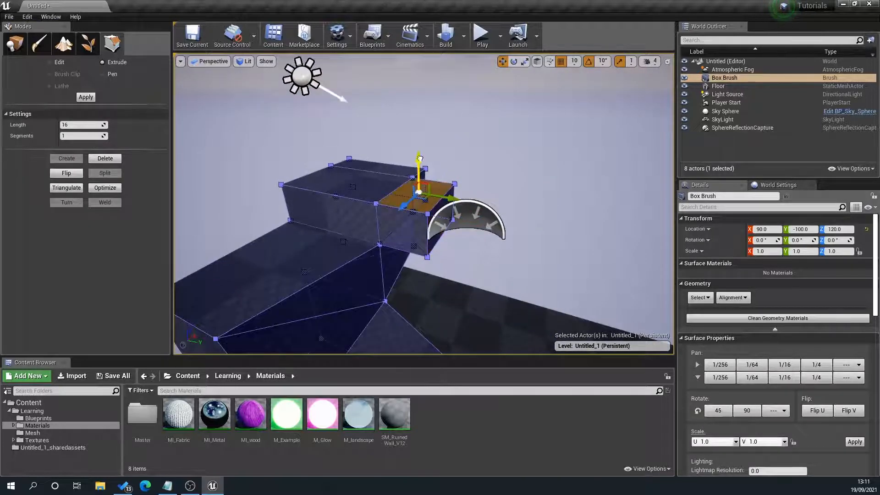
right_drag(420, 158, 391, 195)
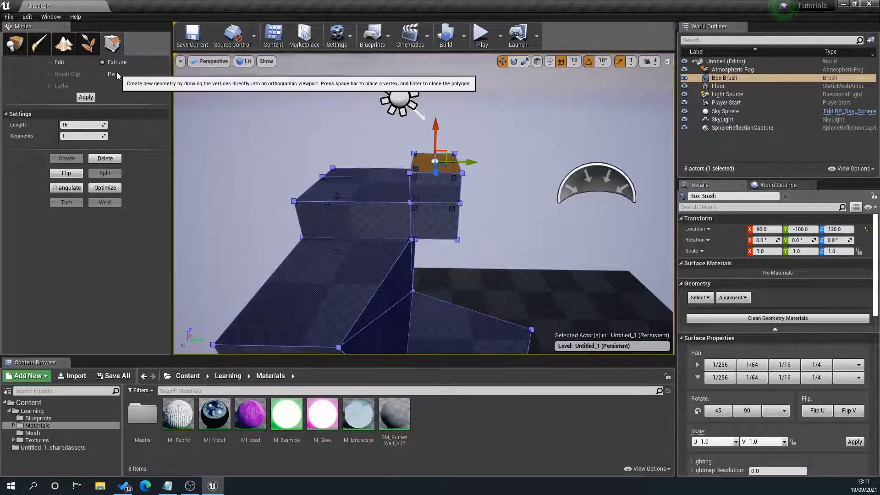
In the Top orthographic view, use the Pen tool to place four polygon vertices around a grid square at the floor's edge
right_drag(530, 179, 529, 179)
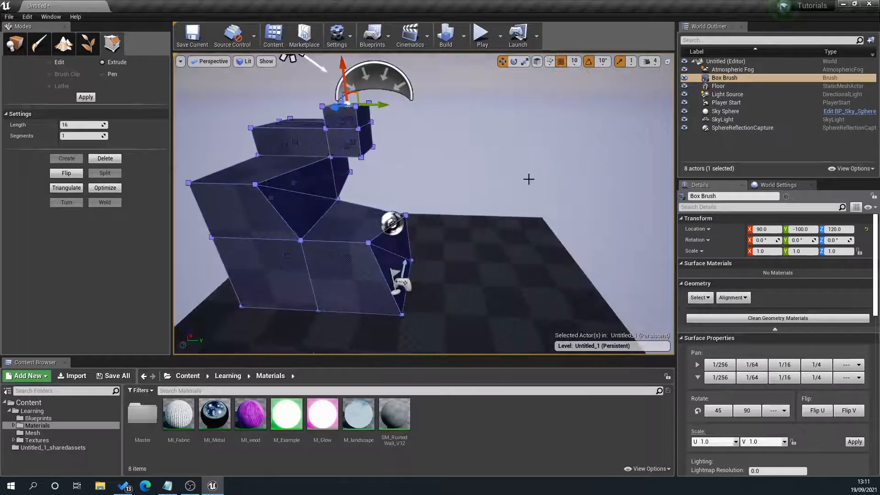
click(211, 64)
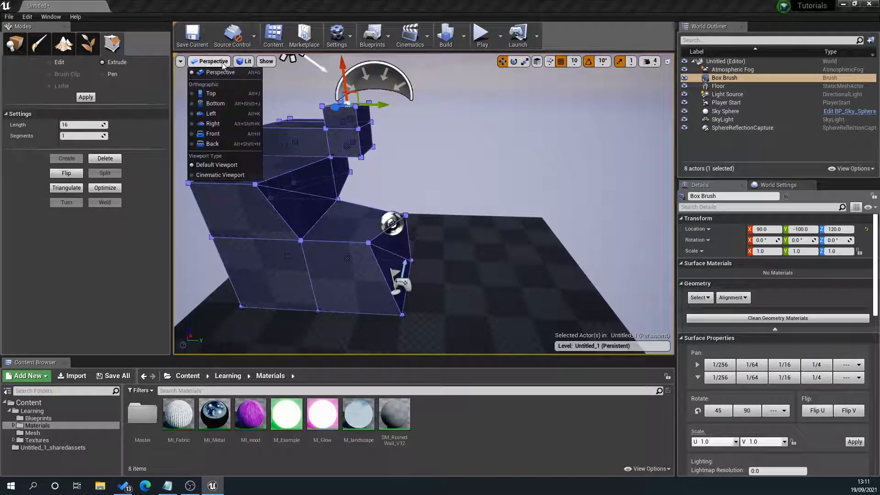
click(224, 90)
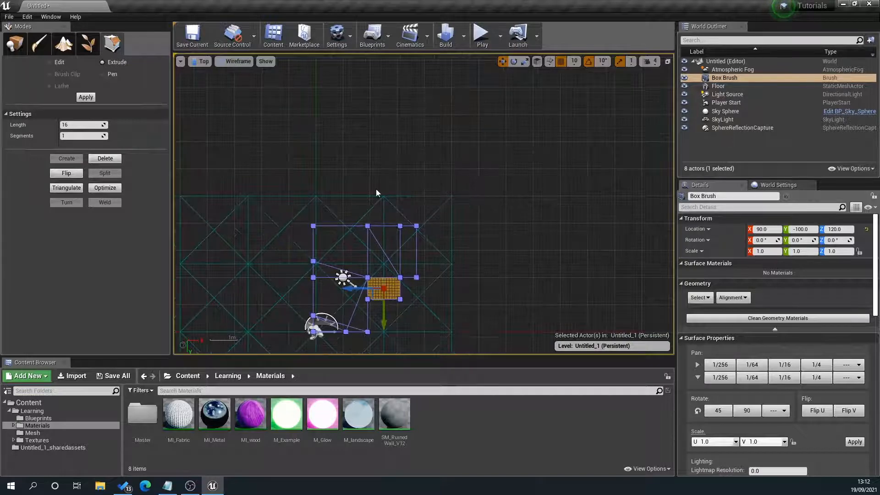
right_drag(274, 194, 417, 116)
scroll(415, 137, up, 4)
right_drag(439, 222, 412, 175)
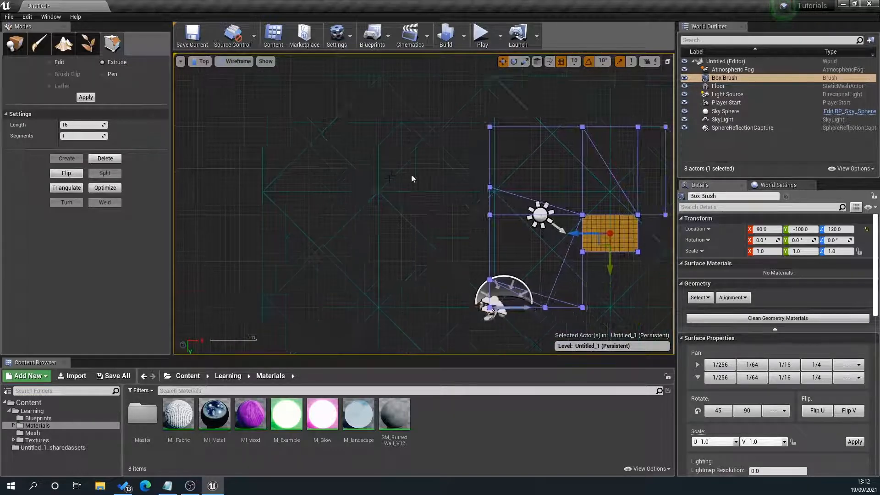
scroll(397, 175, down, 2)
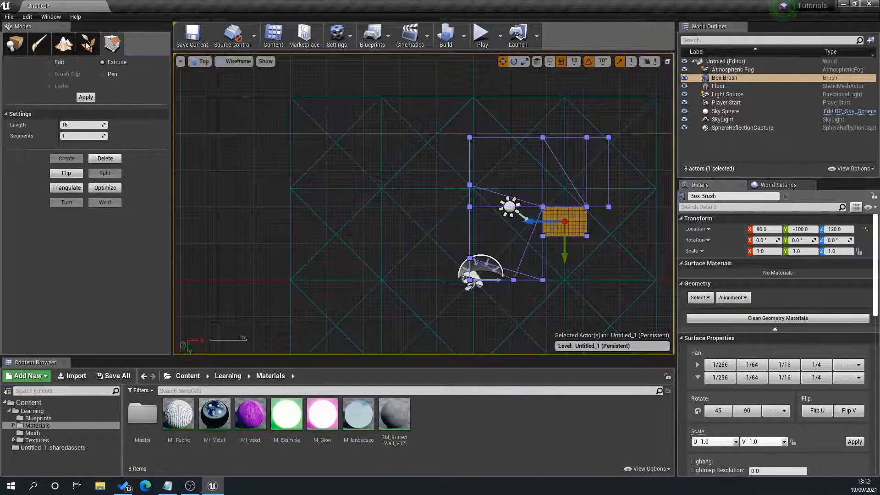
click(102, 74)
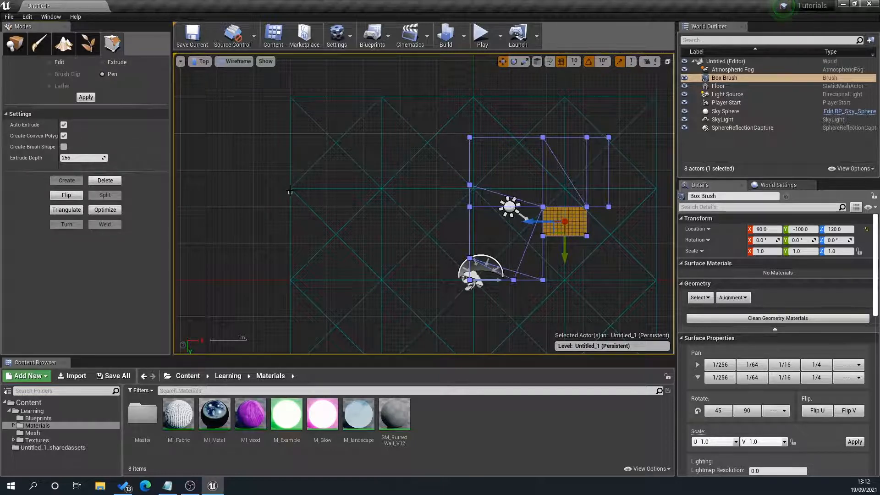
key(e)
click(289, 188)
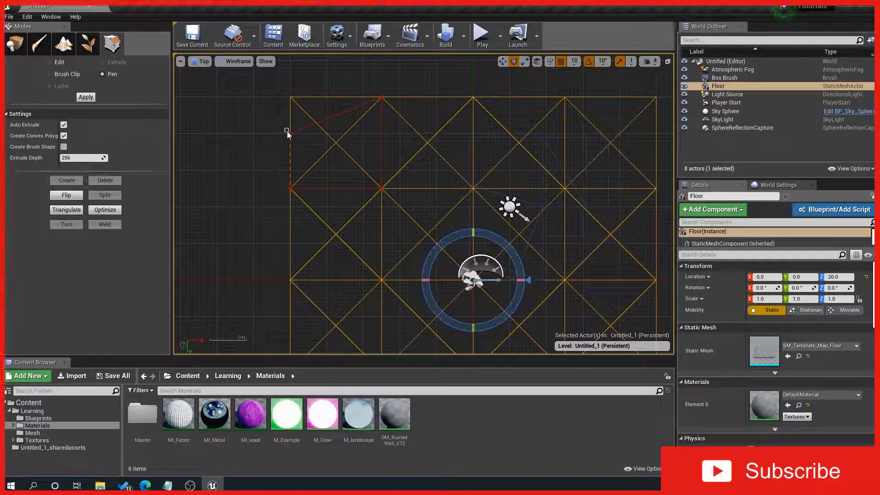
Add more polygon vertices above the floor in the Left orthographic view and complete the Pen shape
click(202, 61)
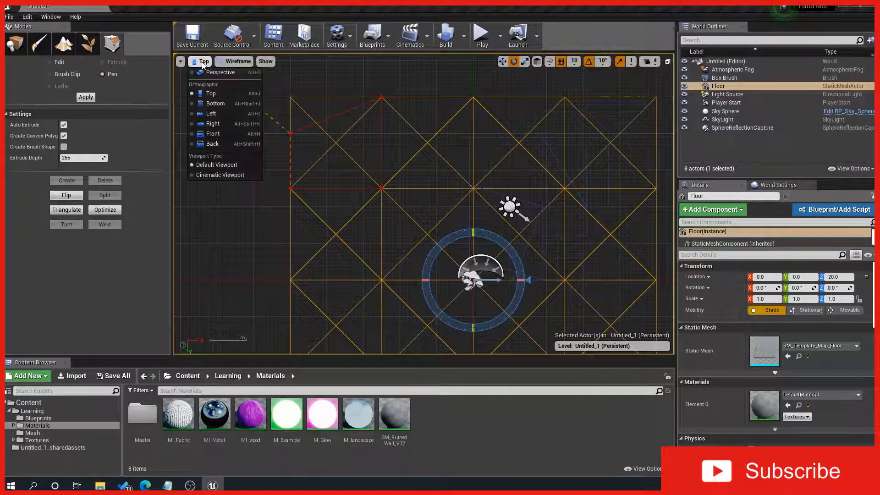
click(219, 114)
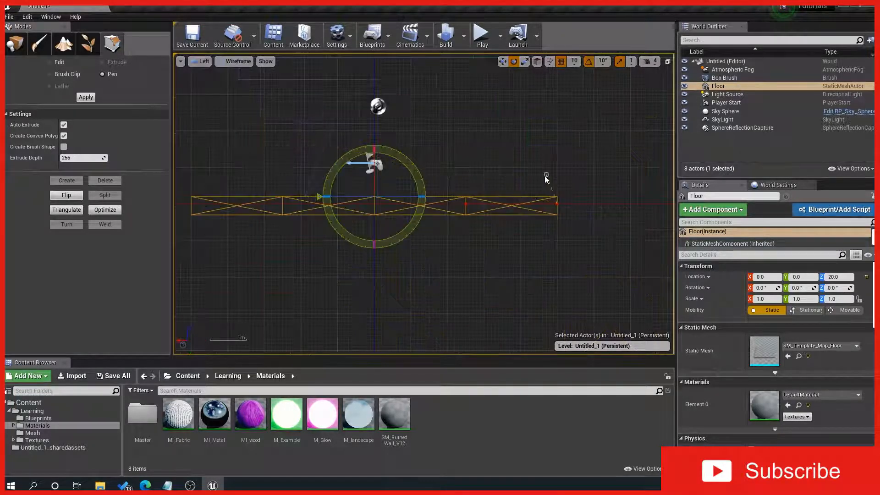
scroll(557, 174, up, 3)
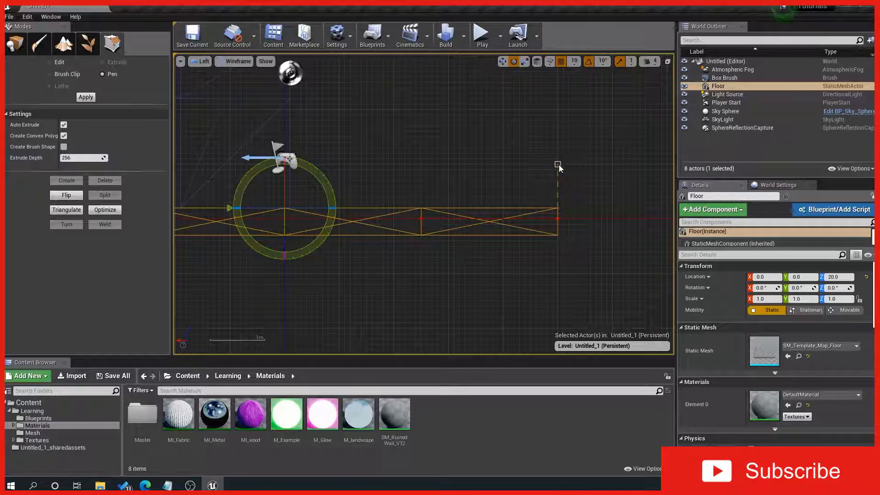
click(558, 164)
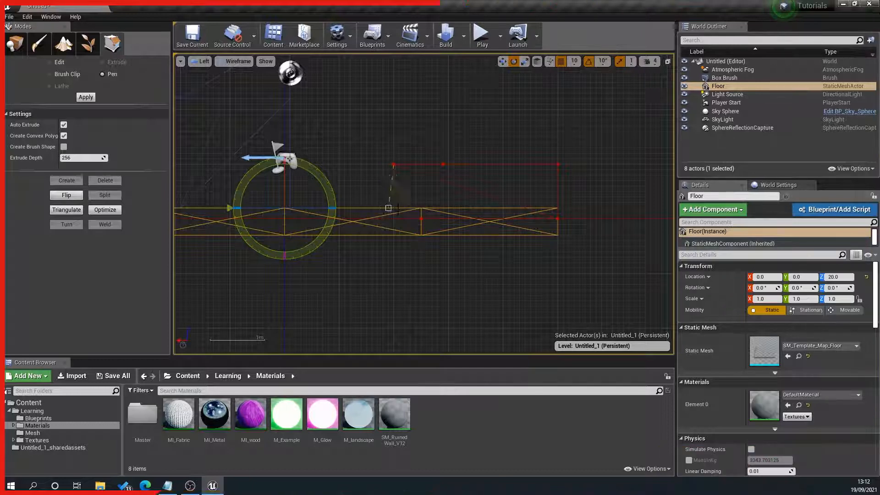
click(410, 213)
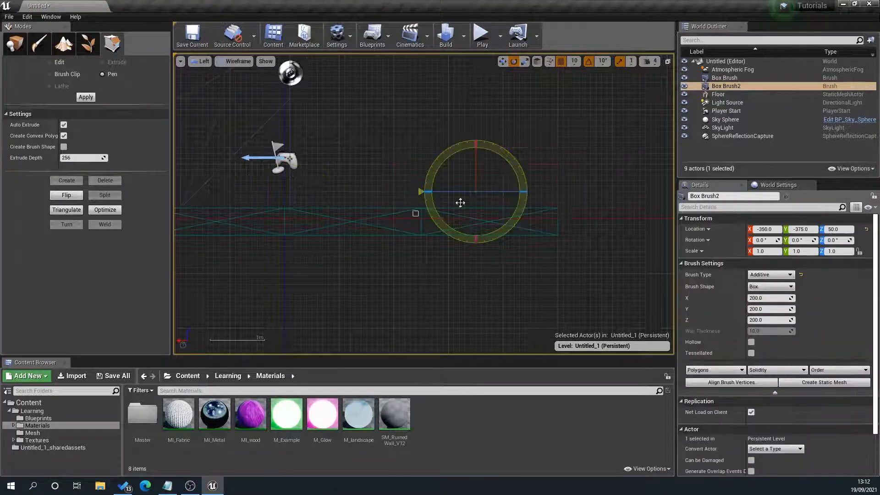
Return to the Perspective view and examine the floor area where the Pen shape was drawn
click(203, 64)
click(211, 74)
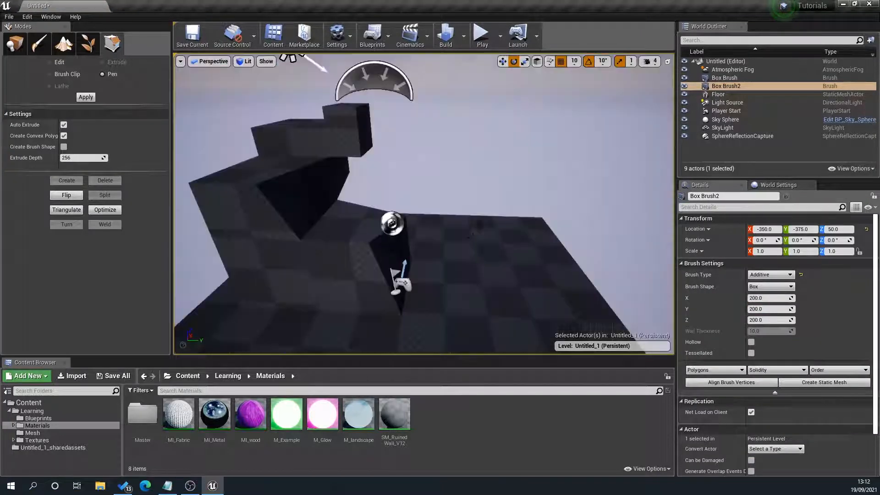
right_drag(349, 183, 243, 220)
mouse_move(406, 150)
right_down()
mouse_move(403, 169)
mouse_move(407, 150)
mouse_move(440, 152)
mouse_move(334, 156)
mouse_move(380, 154)
mouse_move(389, 144)
mouse_move(375, 147)
mouse_move(380, 176)
right_up()
click(380, 177)
drag(380, 177, 339, 149)
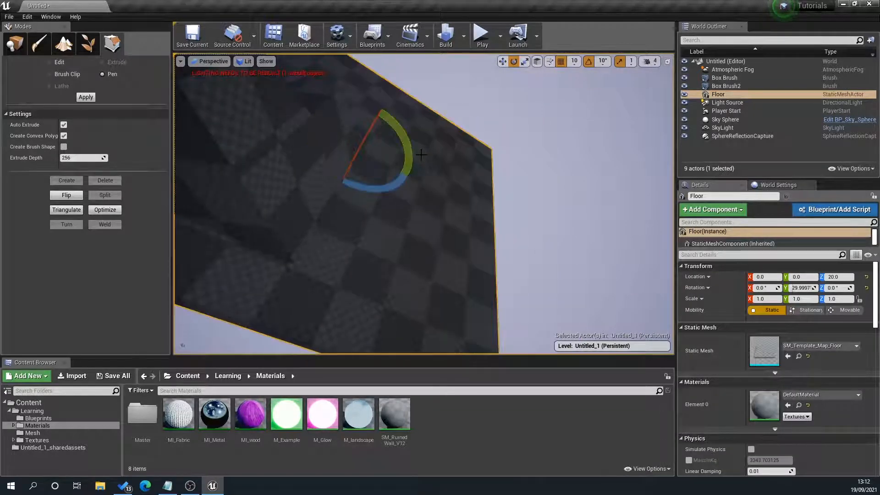
key(ctrl+z)
In the Top orthographic view, draw a triangular Pen polygon over the floor and complete it as an extruded brush
click(219, 64)
click(224, 75)
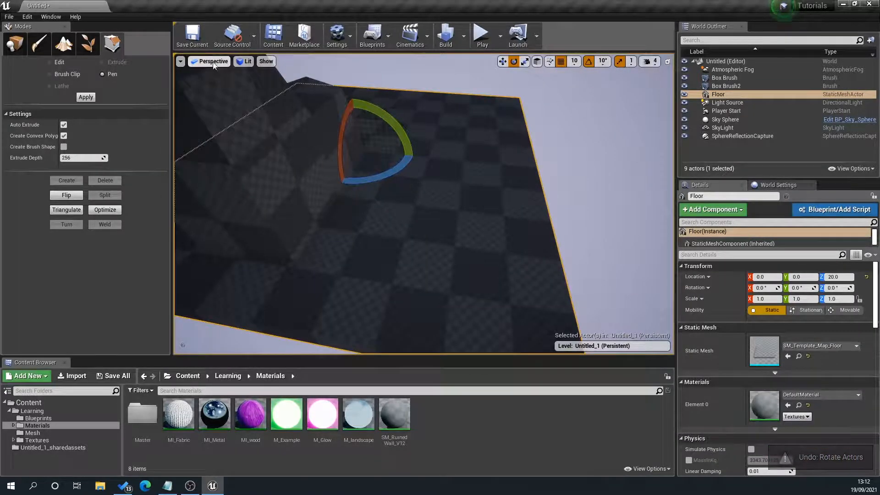
click(214, 62)
click(216, 93)
scroll(428, 231, down, 4)
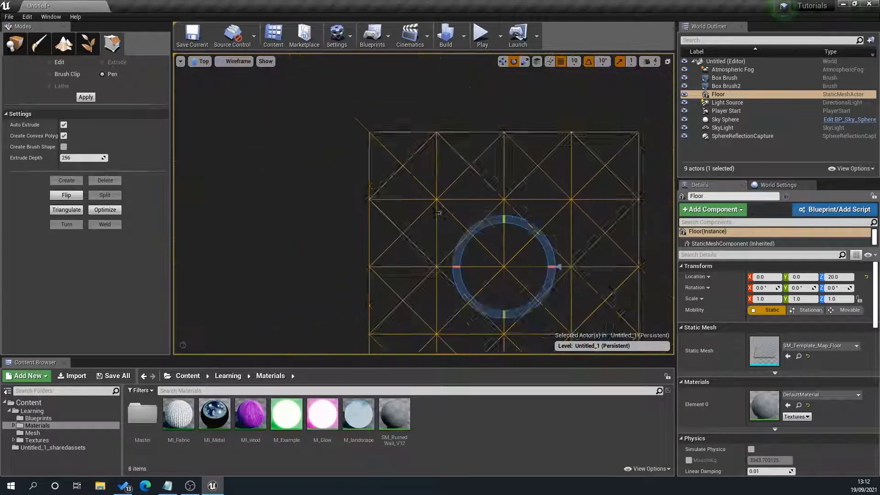
scroll(303, 260, up, 2)
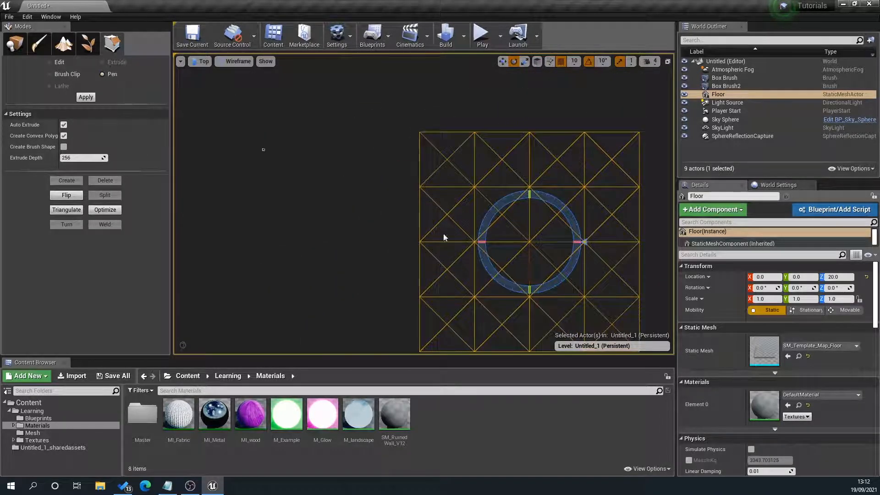
scroll(431, 287, up, 1)
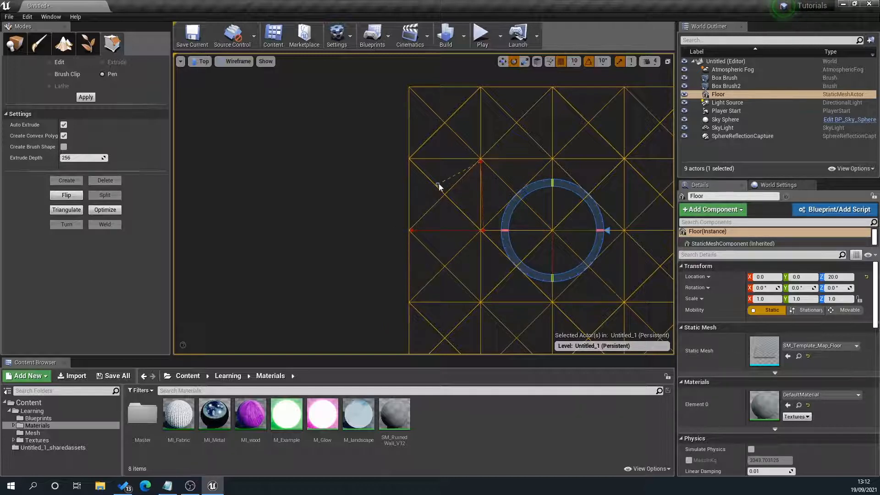
key(Return)
Switch back to the Perspective view and inspect the triangular prism brush from several angles
click(203, 63)
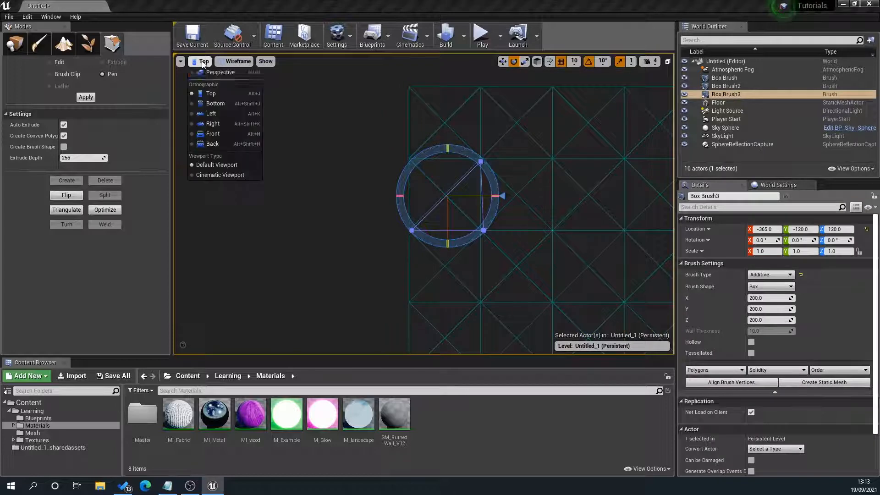
click(210, 71)
mouse_move(453, 167)
right_down()
mouse_move(455, 185)
mouse_move(465, 168)
right_up()
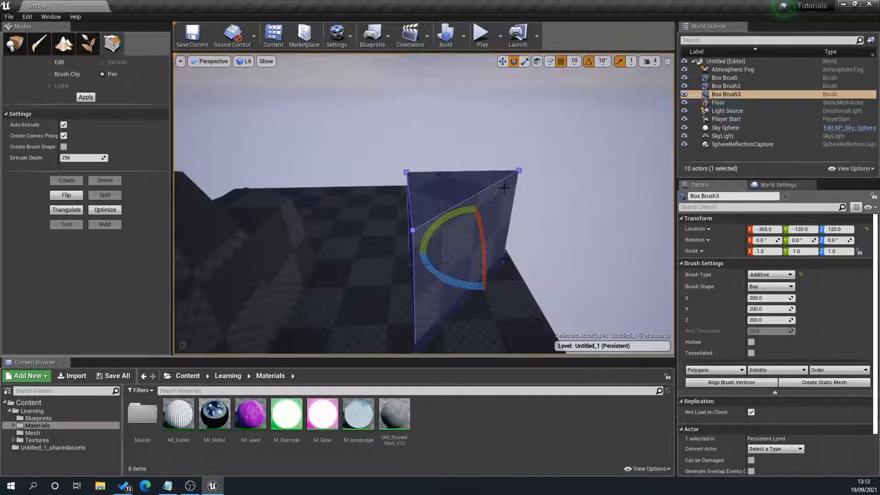
right_drag(503, 189, 496, 176)
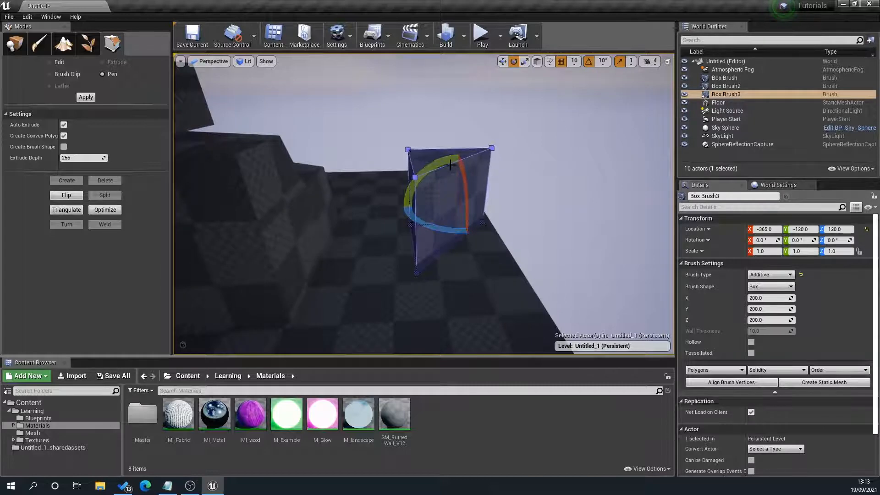
Select the triangular prism brush and delete it
click(537, 162)
click(481, 166)
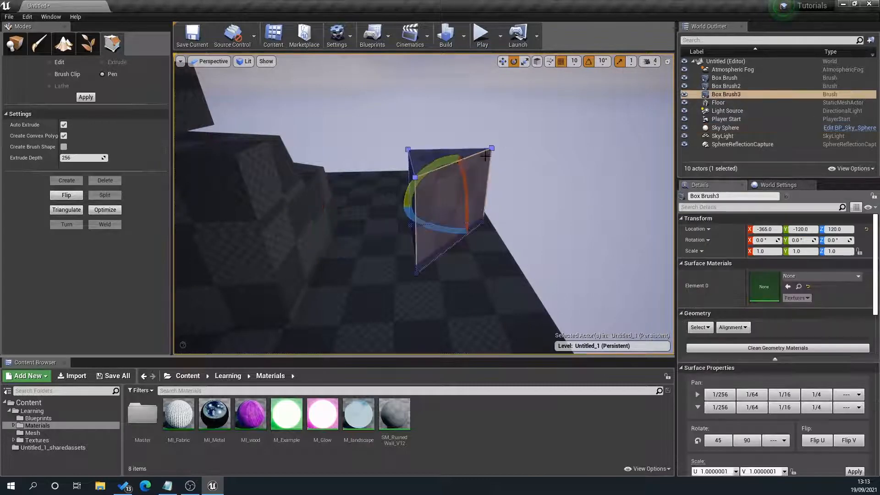
key(Delete)
Reselect the original box brush and extrude the second-level block's upper triangular side face outward
right_drag(164, 91, 148, 142)
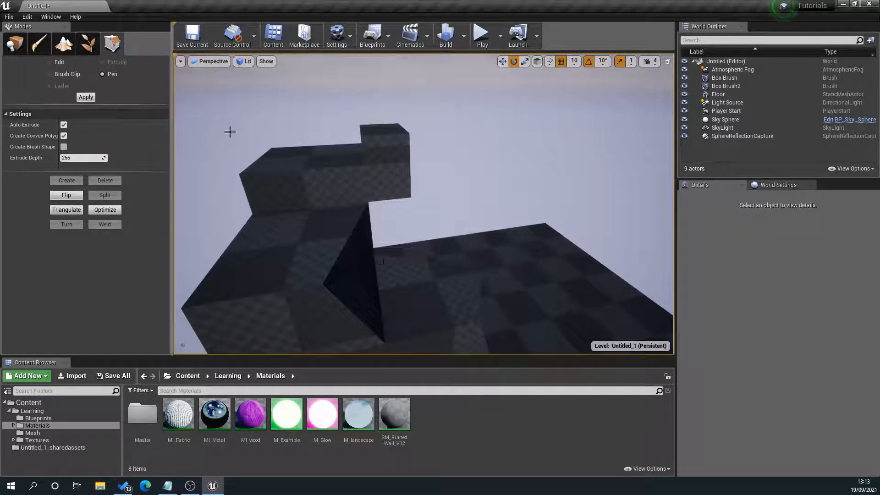
click(365, 263)
mouse_move(365, 263)
right_down()
mouse_move(399, 252)
mouse_move(371, 252)
right_up()
click(390, 206)
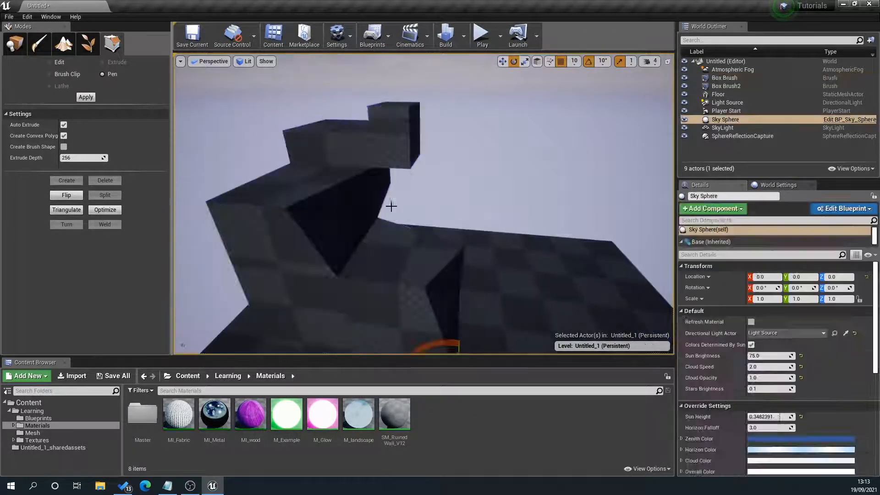
click(365, 214)
right_drag(365, 214, 469, 187)
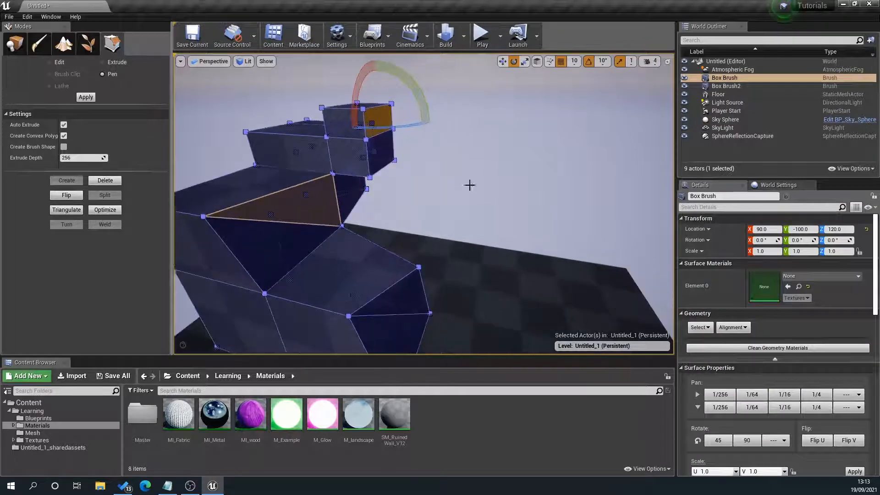
click(101, 62)
click(298, 202)
mouse_move(298, 201)
right_down()
mouse_move(436, 253)
mouse_move(385, 266)
mouse_move(445, 248)
right_up()
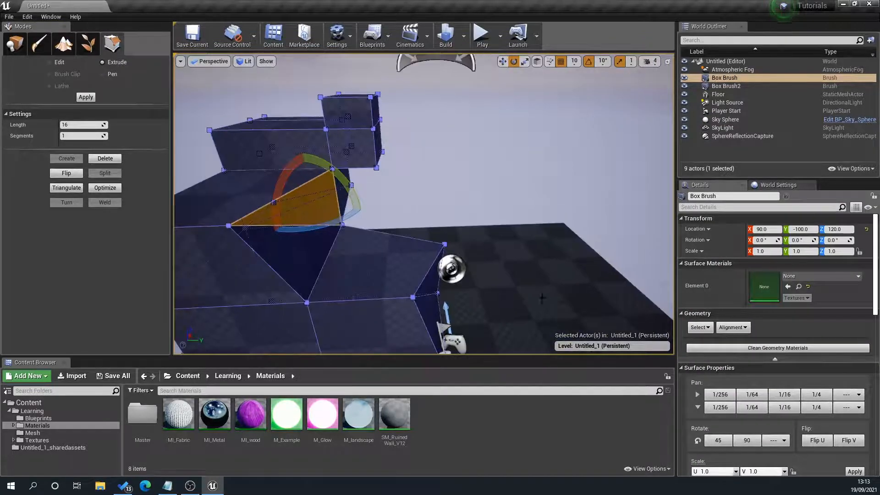
key(w)
drag(340, 208, 411, 217)
mouse_move(411, 217)
right_down()
mouse_move(399, 217)
mouse_move(410, 227)
right_up()
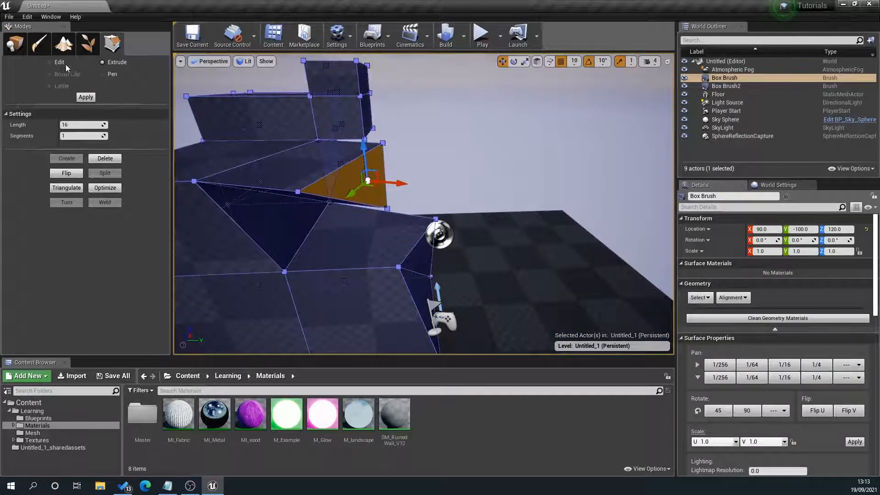
Switch to the Edit tool and raise the extruded triangular face along the Z axis
click(62, 62)
drag(364, 152, 361, 104)
mouse_move(438, 264)
right_down()
mouse_move(427, 262)
mouse_move(435, 268)
right_up()
Select the second-level block's sloped top face and pull it outward to reshape the block
click(337, 208)
right_drag(339, 208, 413, 223)
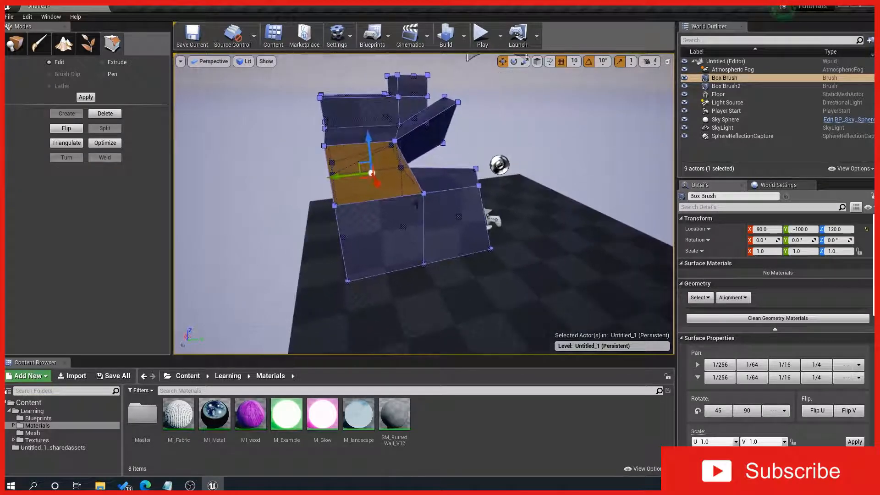
drag(380, 185, 395, 222)
mouse_move(395, 222)
right_down()
mouse_move(351, 222)
mouse_move(394, 227)
right_up()
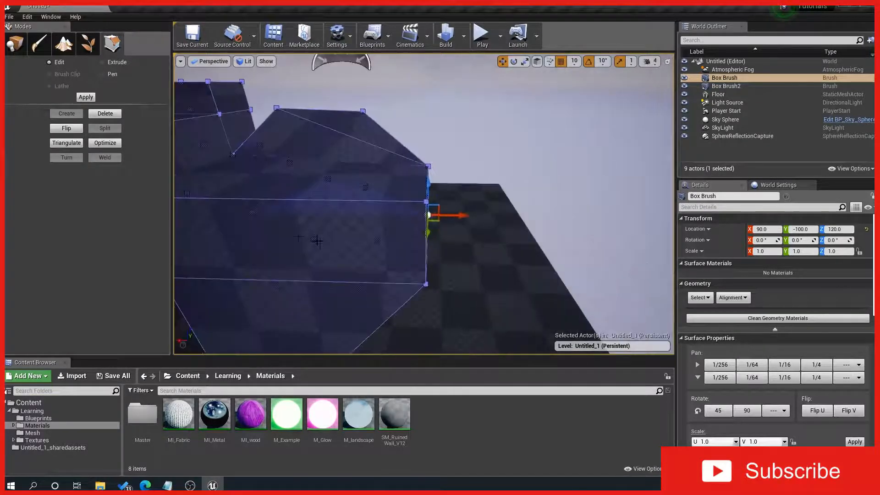
click(308, 238)
right_drag(308, 237, 257, 233)
right_drag(373, 208, 408, 220)
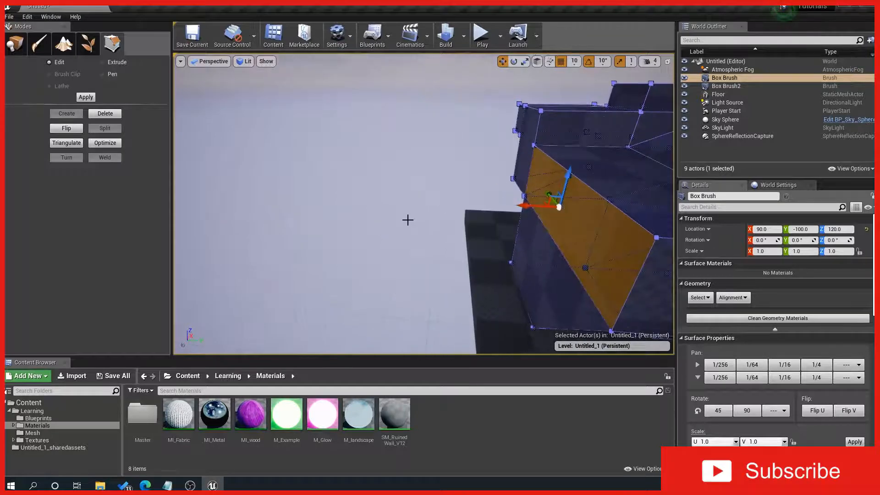